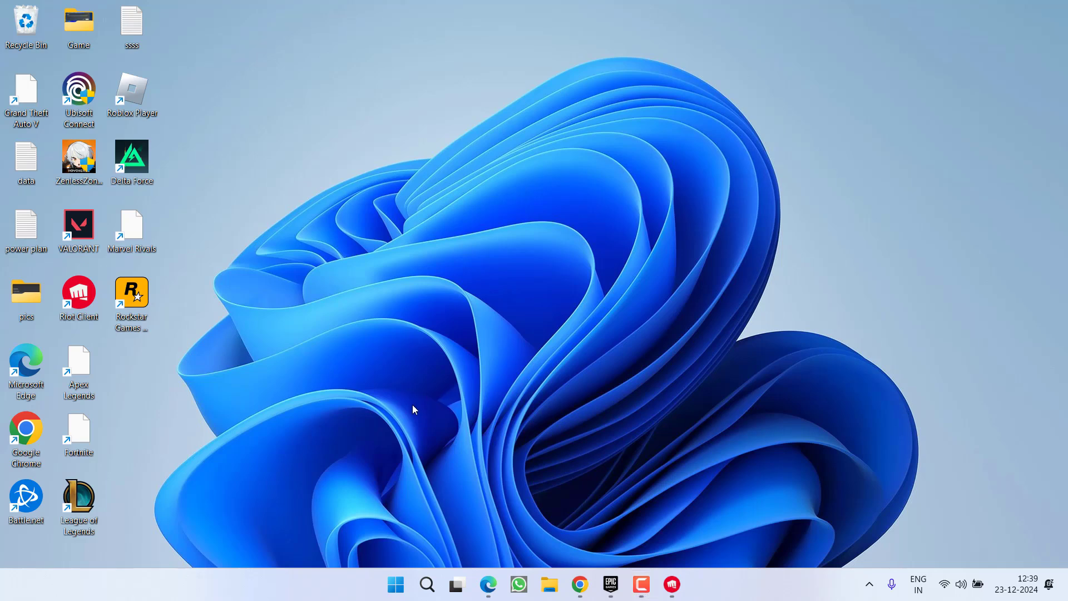
Step: Launch Windows Security from the Start menu search
key(super)
text(windows)
key(Return)
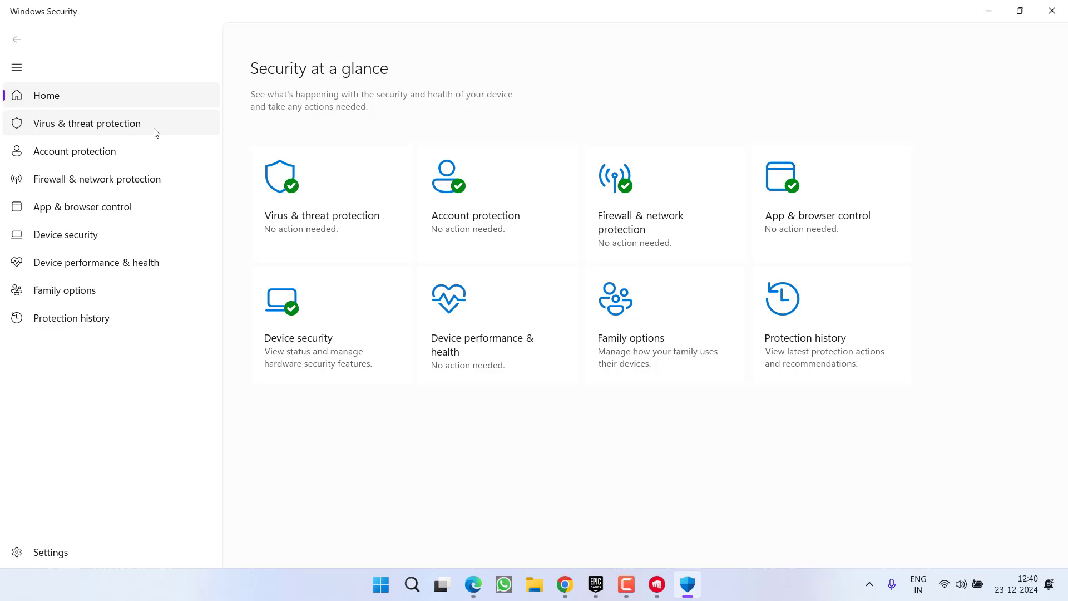
Step: Go to Virus & threat protection settings and open the Defender exclusions page
click(343, 225)
scroll(513, 275, down, 2)
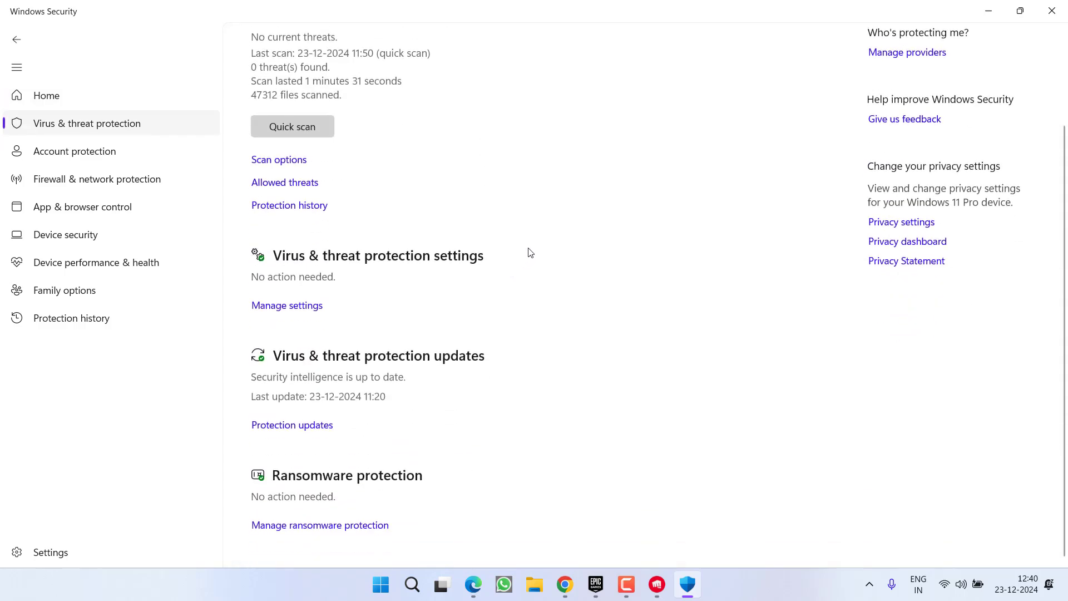
click(278, 314)
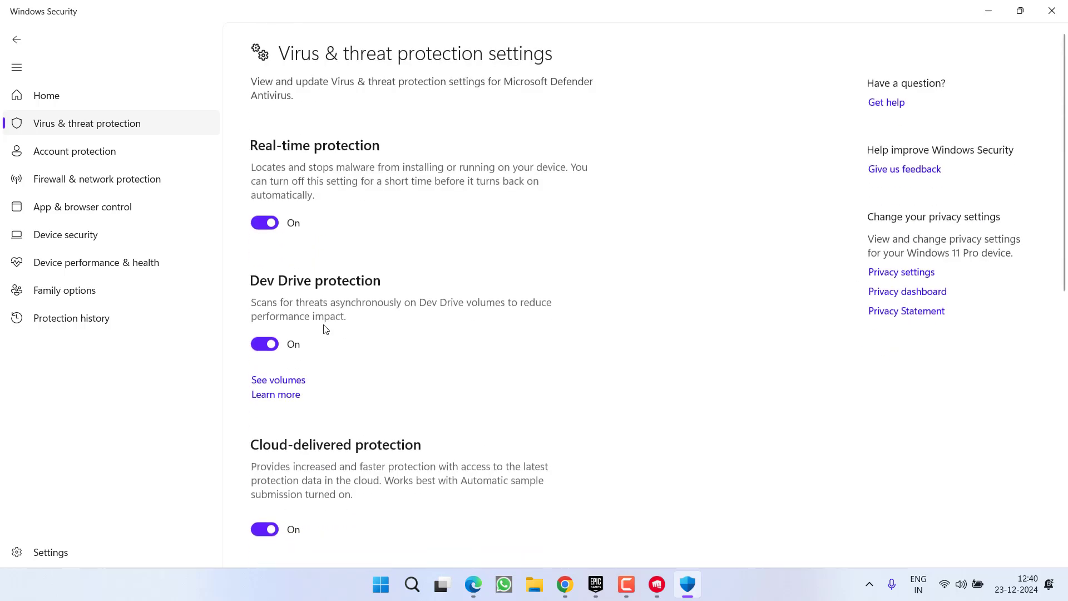
scroll(410, 336, down, 8)
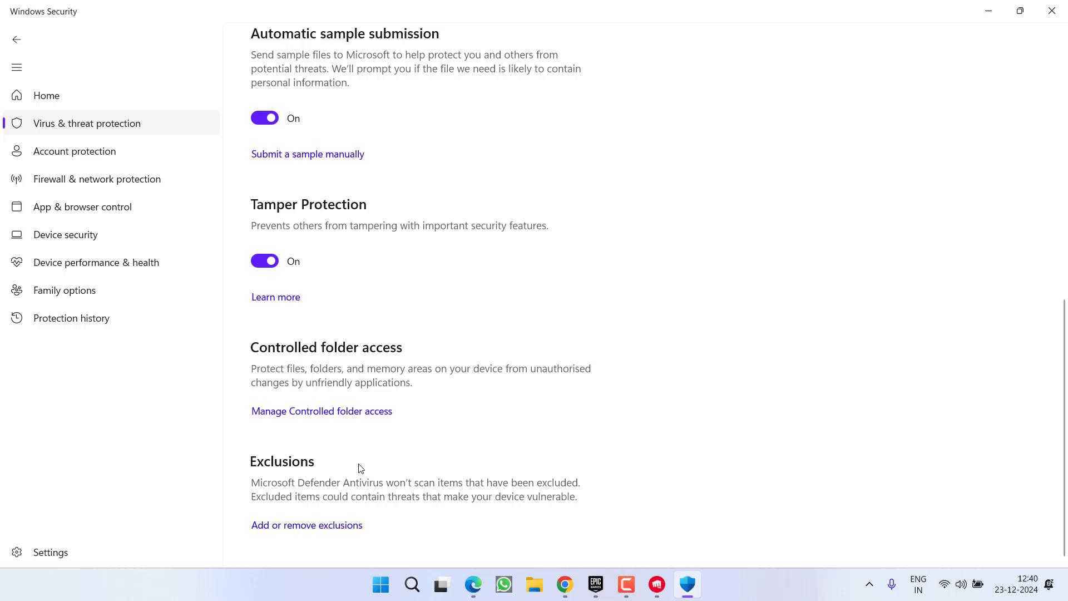
click(326, 526)
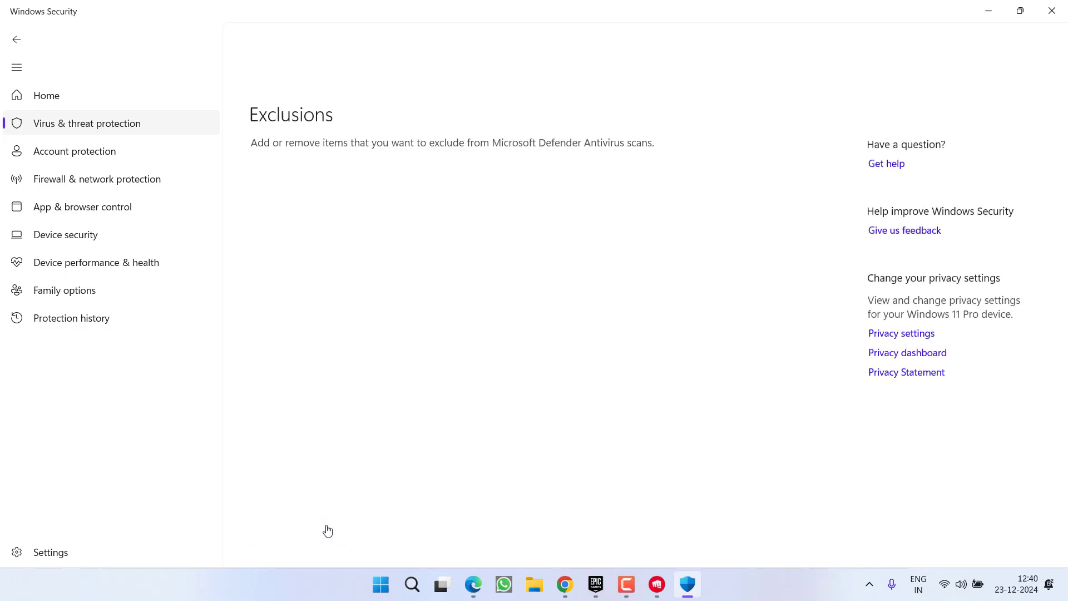
Step: Approve the admin prompt and start a Process exclusion with Controlled folder access unticked
click(457, 401)
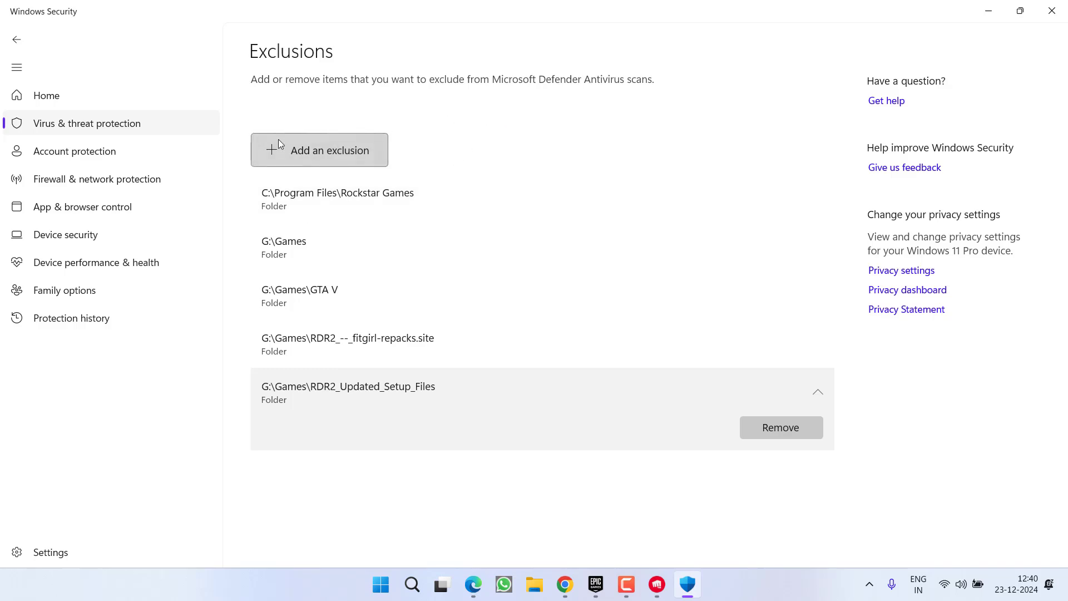
click(345, 152)
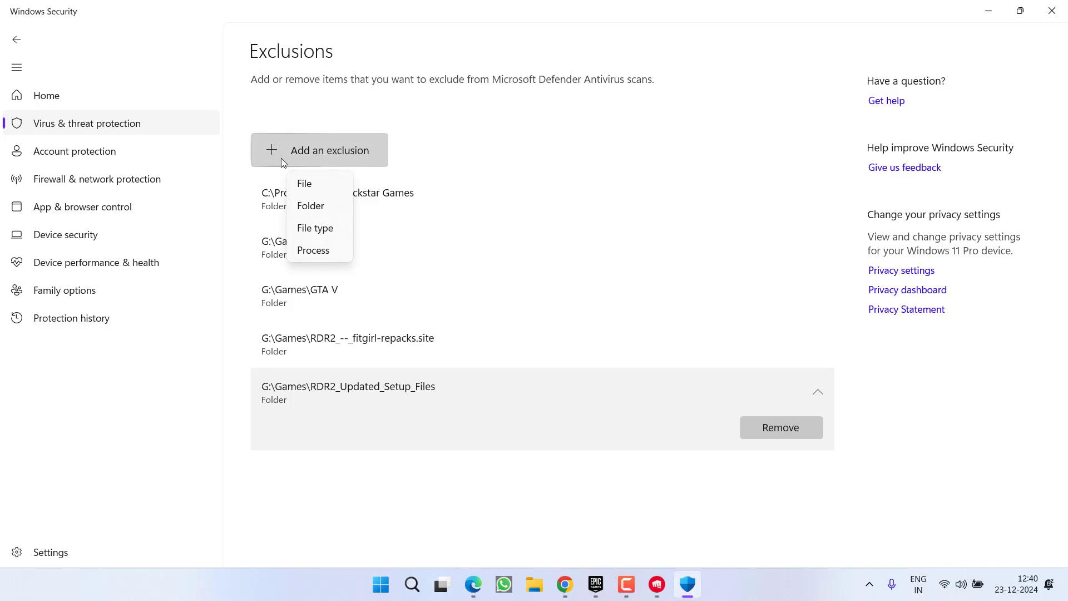
click(315, 251)
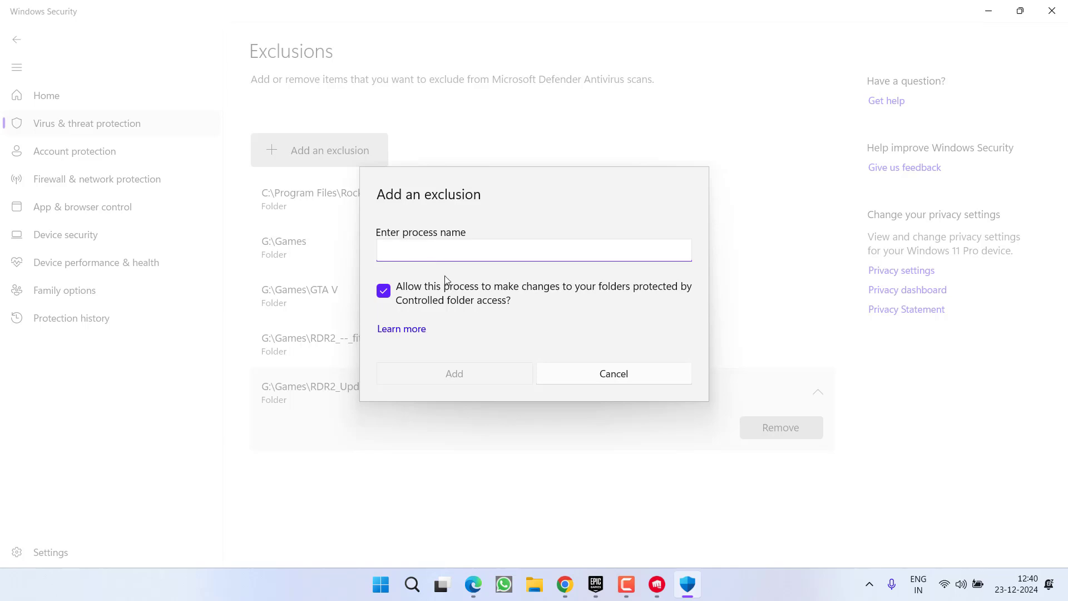
click(573, 294)
Step: From Task Manager, open the Riot Client process's file location in C:\Riot Games\Riot Client
right_click(769, 584)
click(813, 533)
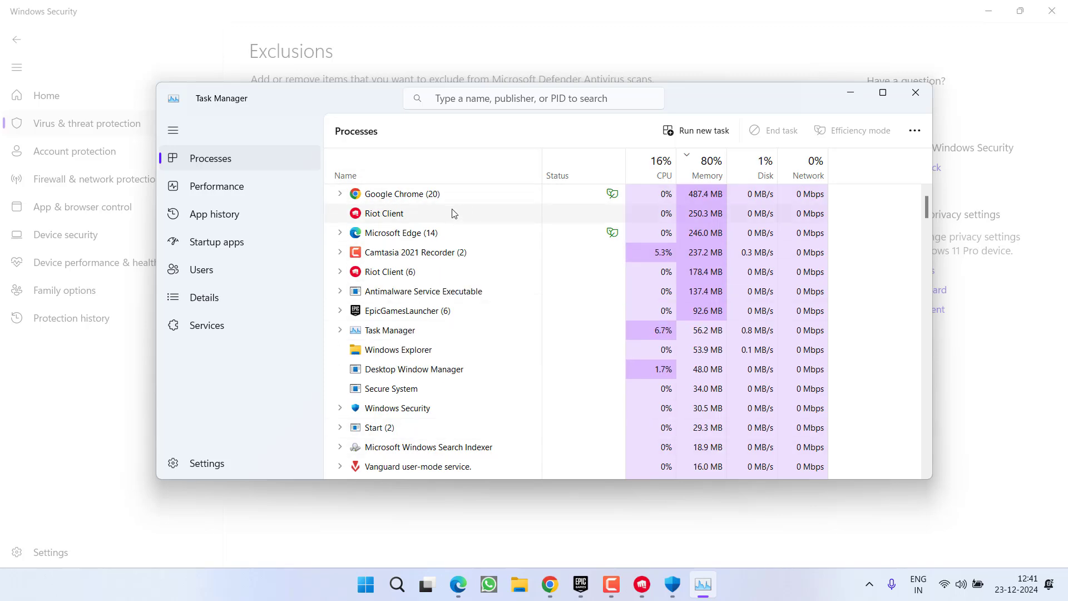
click(386, 216)
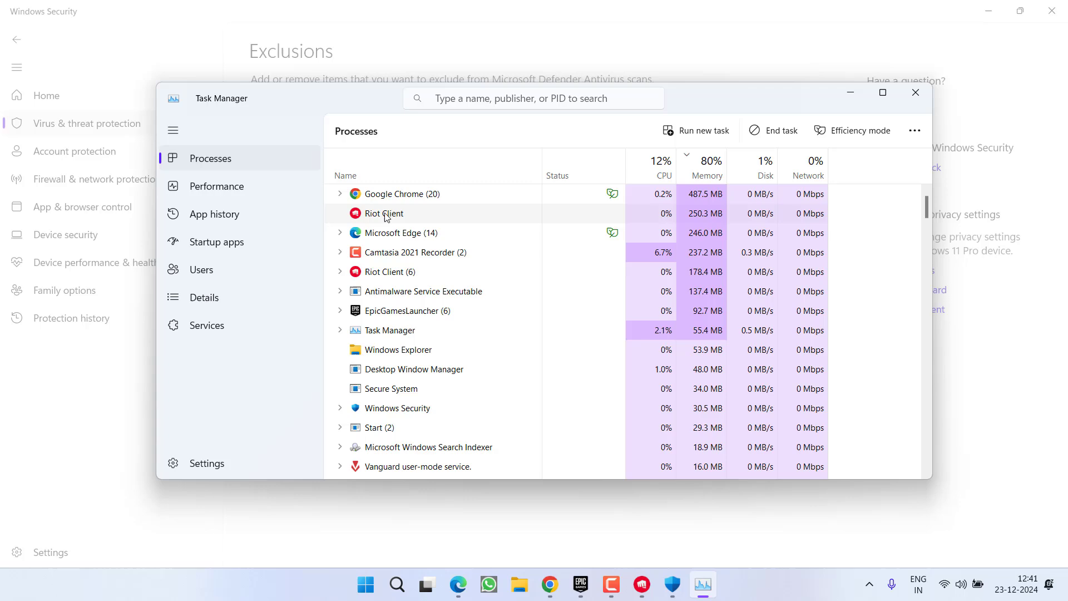
right_click(388, 216)
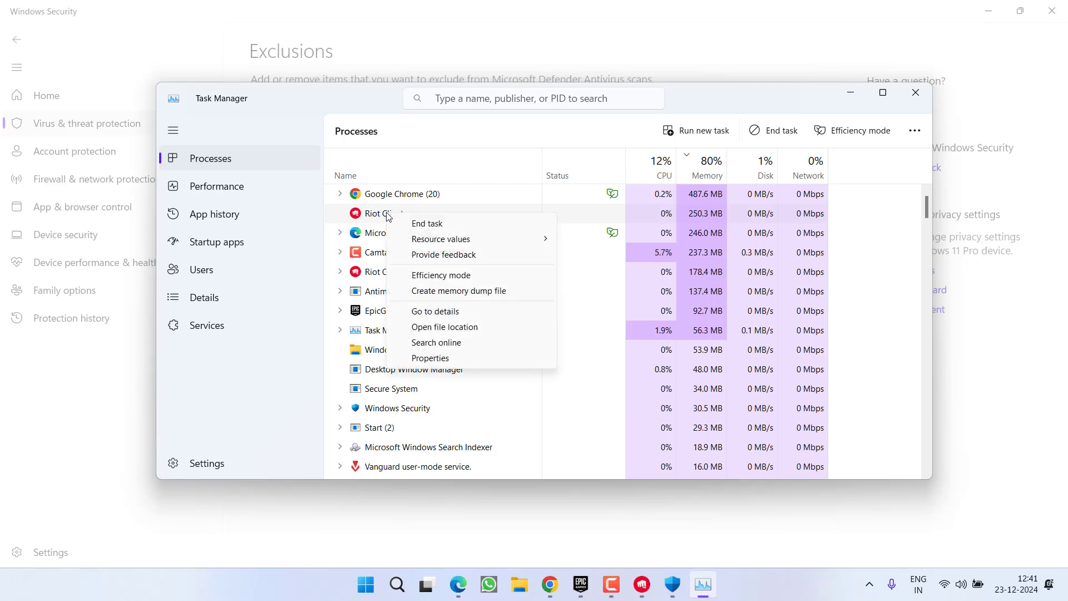
click(441, 328)
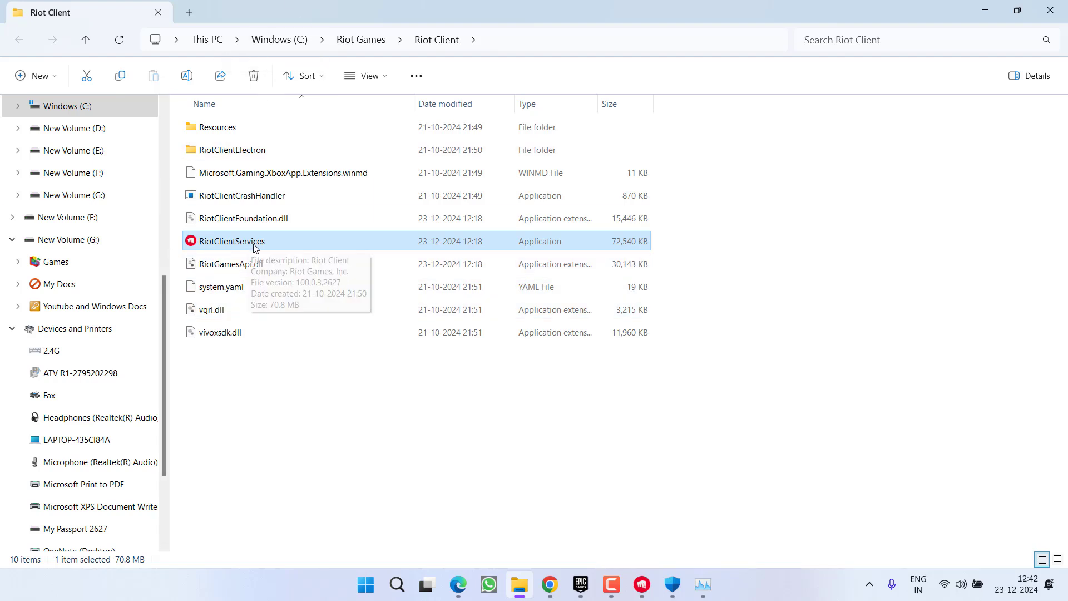
Step: Copy RiotClientServices' full path and return to the Windows Security exclusion dialog
right_click(245, 242)
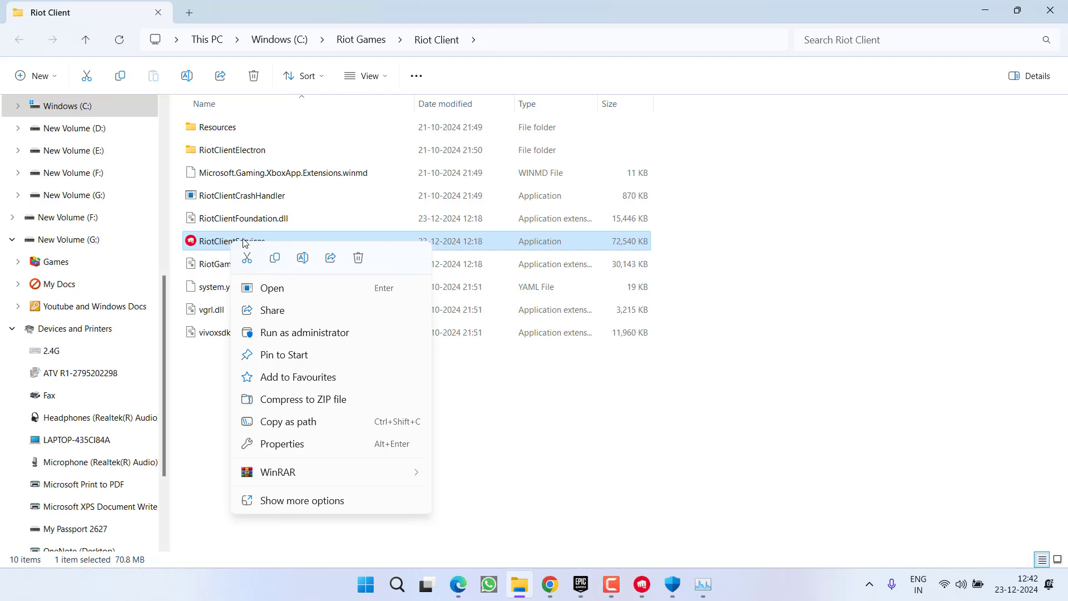
click(309, 502)
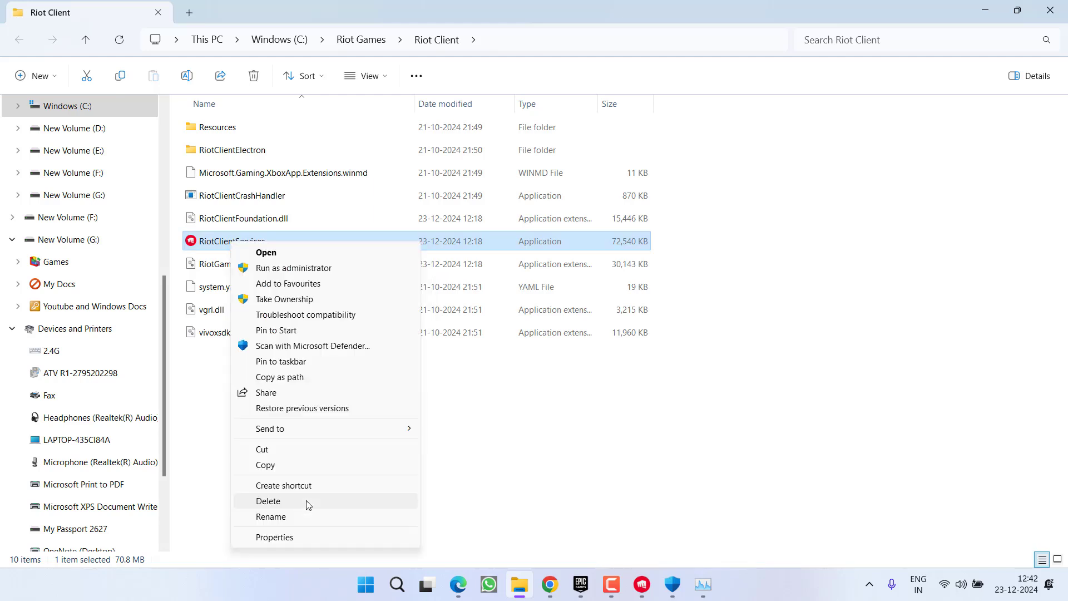
click(296, 378)
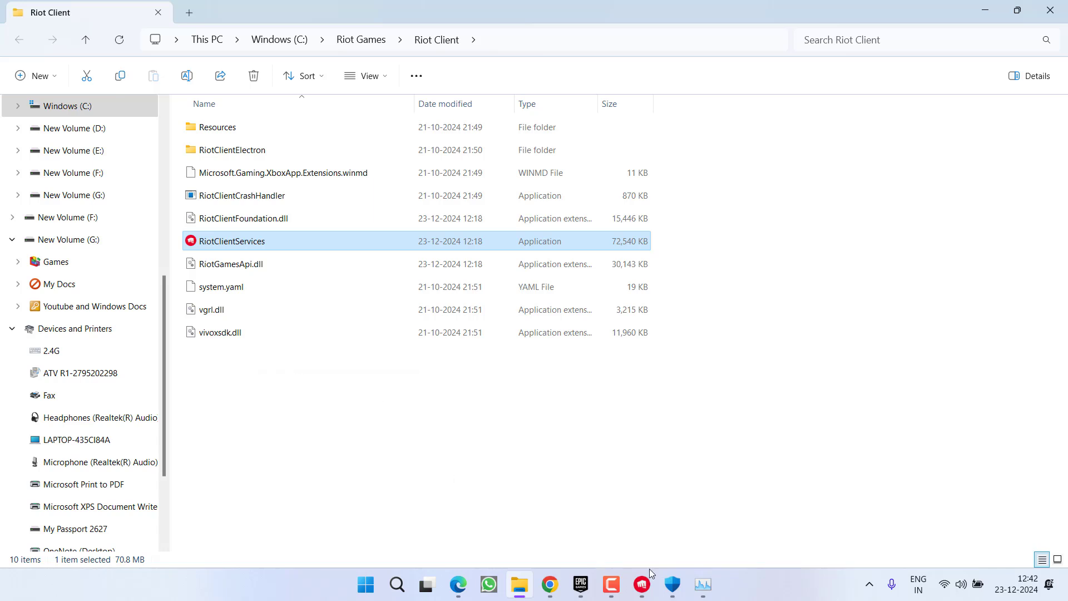
click(666, 587)
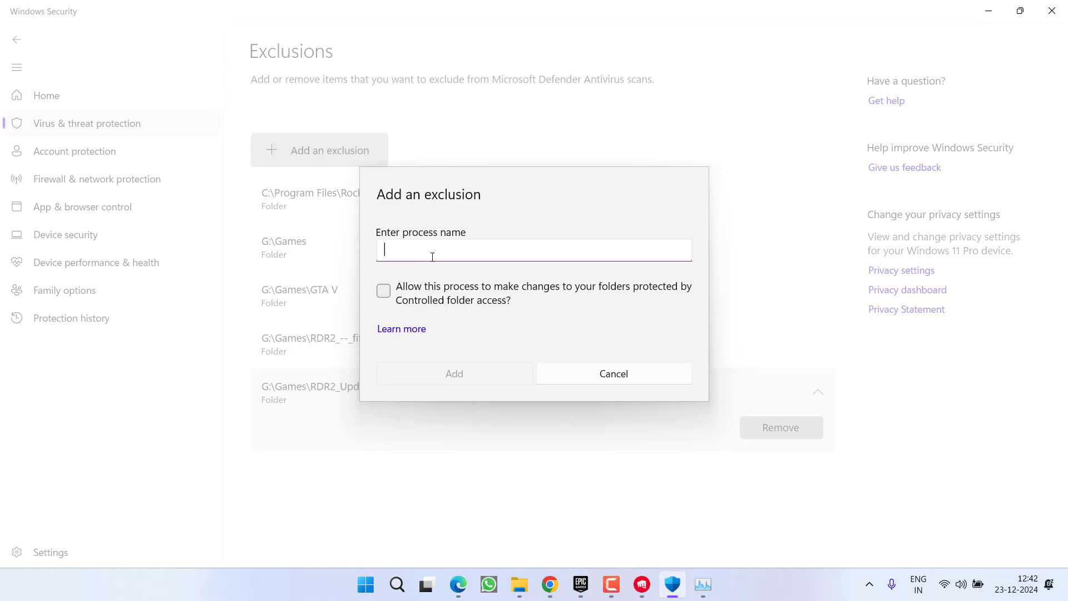
Step: Add C:\Riot Games\Riot Client\RiotClientServices.exe as a process exclusion, then begin another process exclusion
key(ctrl+v)
click(384, 291)
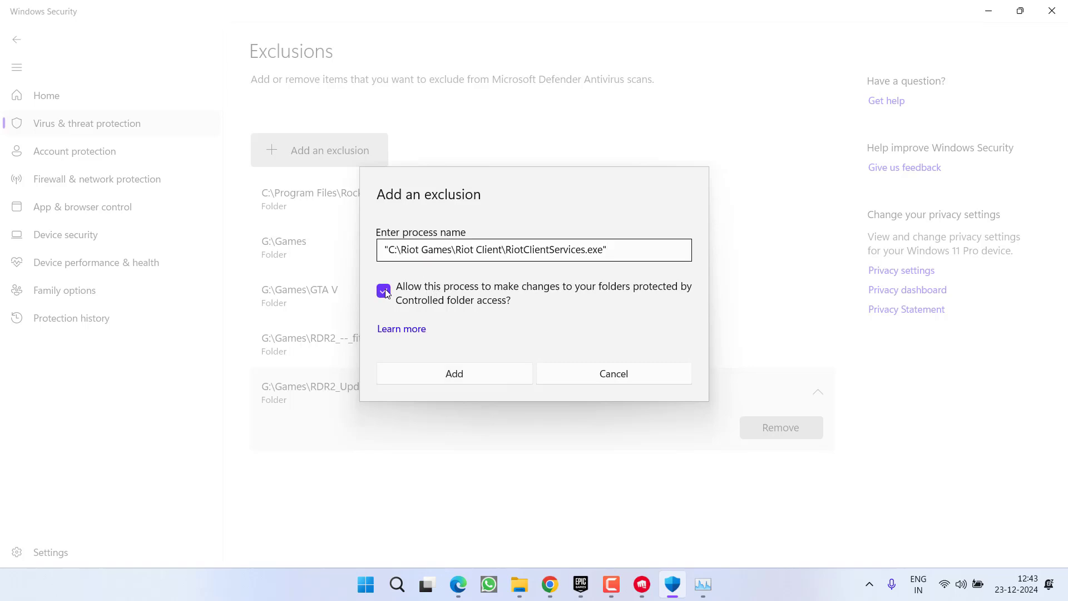
click(453, 374)
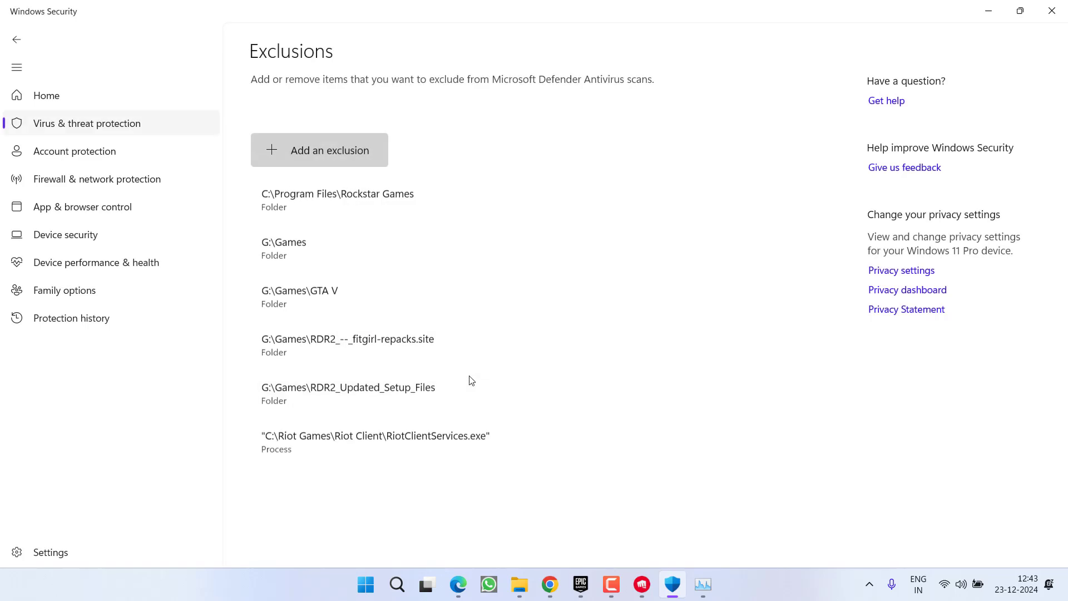
click(316, 151)
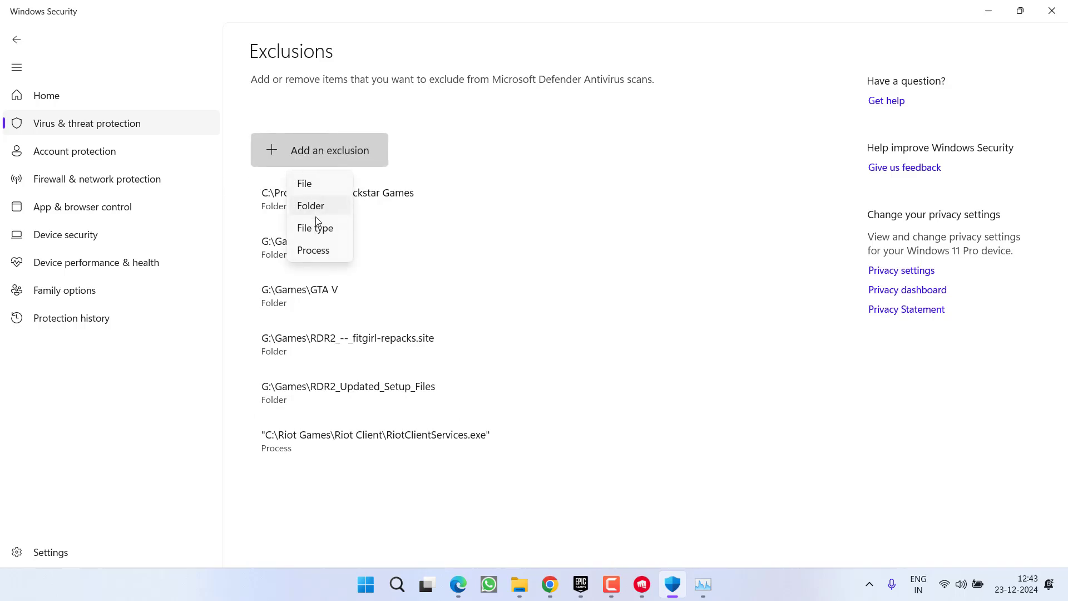
click(320, 250)
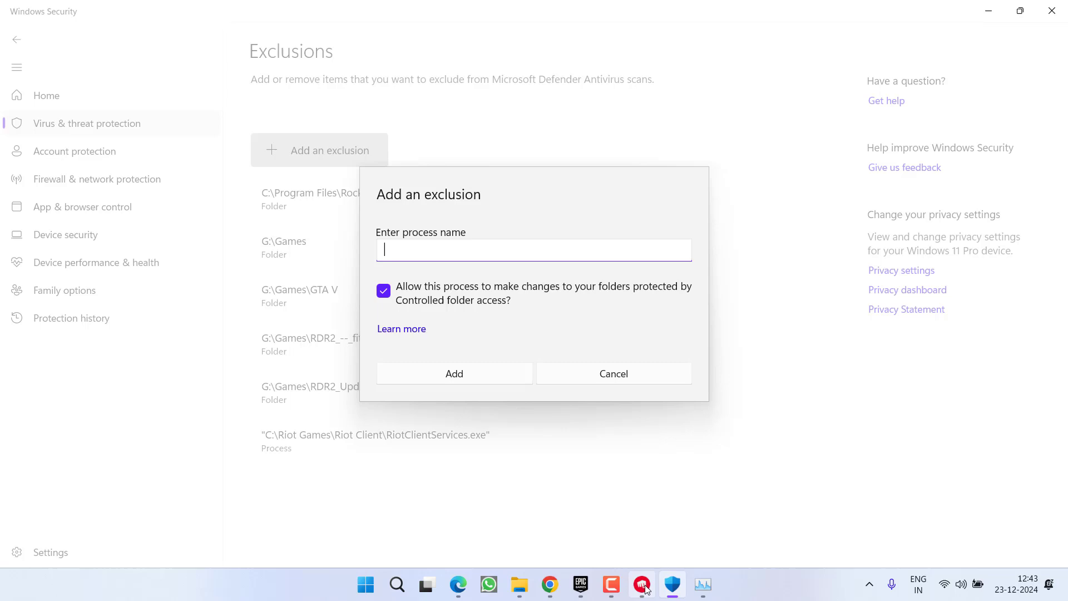
Step: Open the Vanguard user-mode service's folder from Task Manager and copy vgc's full path
click(703, 584)
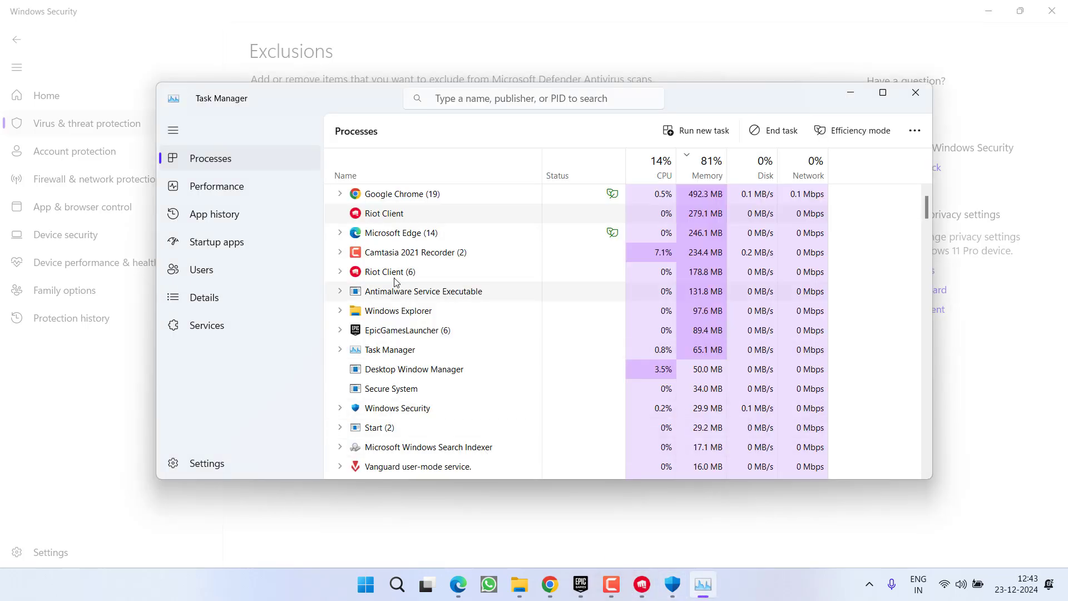
scroll(442, 436, down, 1)
right_click(439, 436)
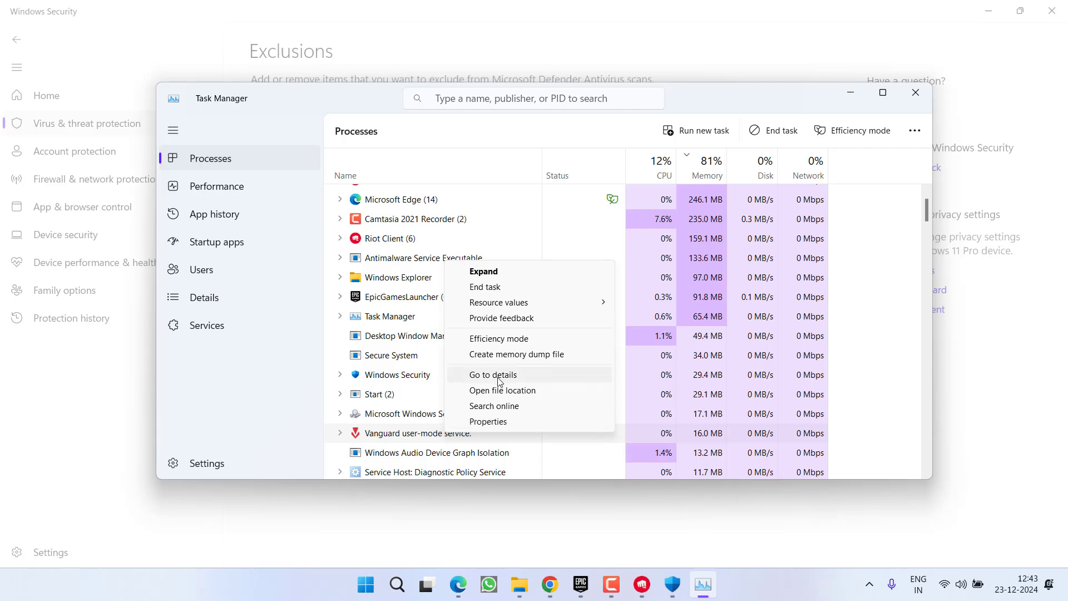
click(501, 391)
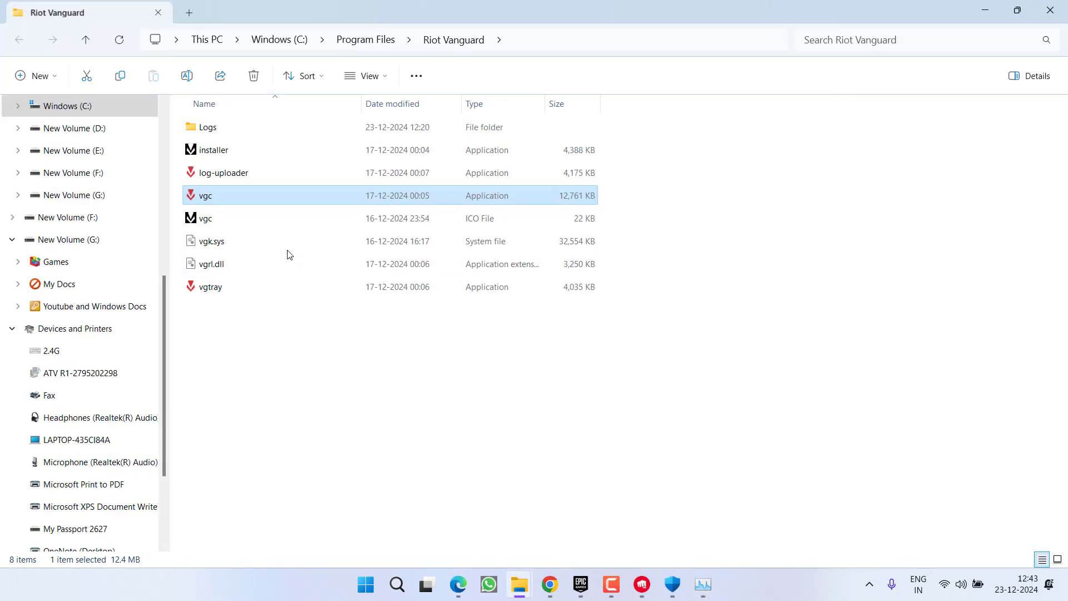
right_click(203, 201)
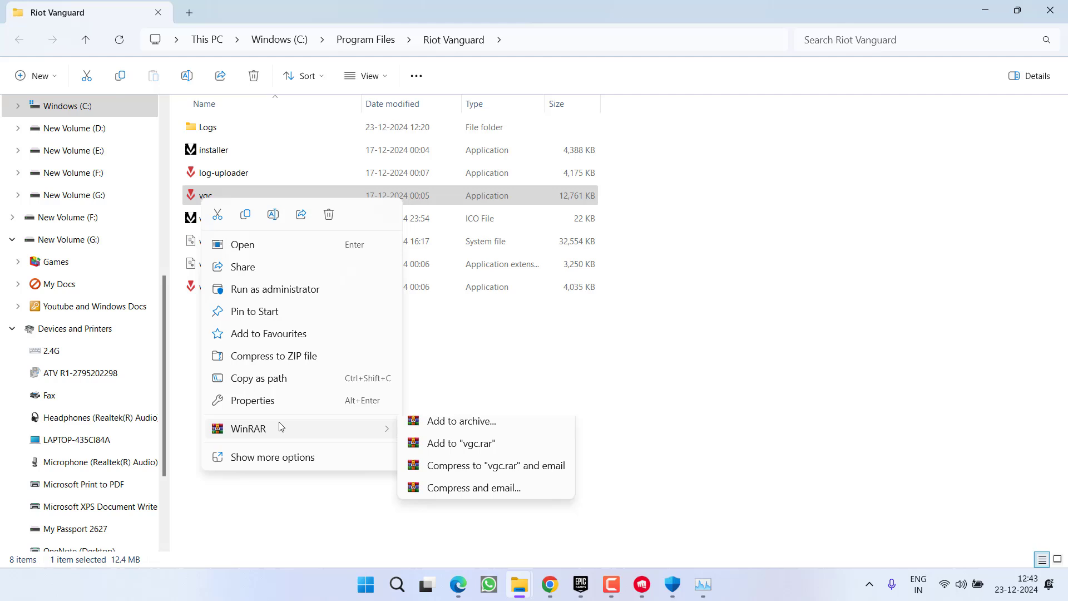
click(261, 461)
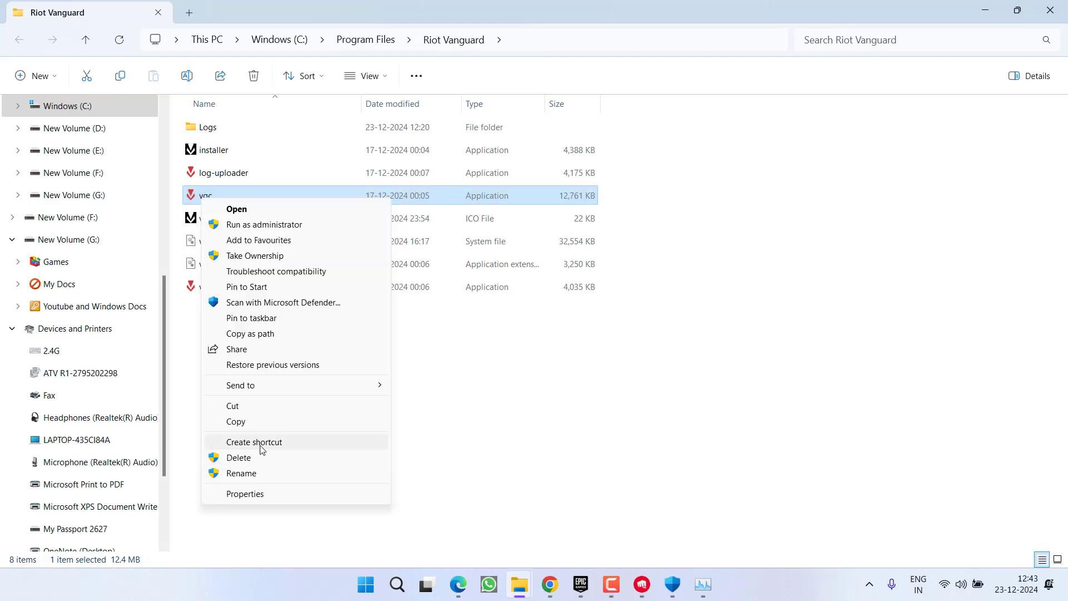
click(263, 334)
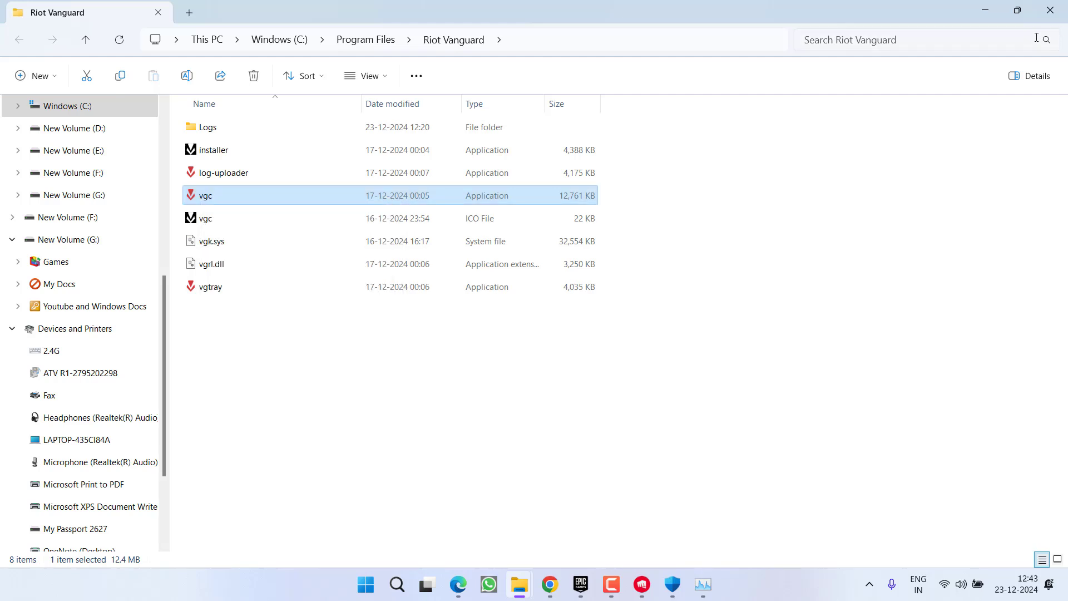
click(985, 10)
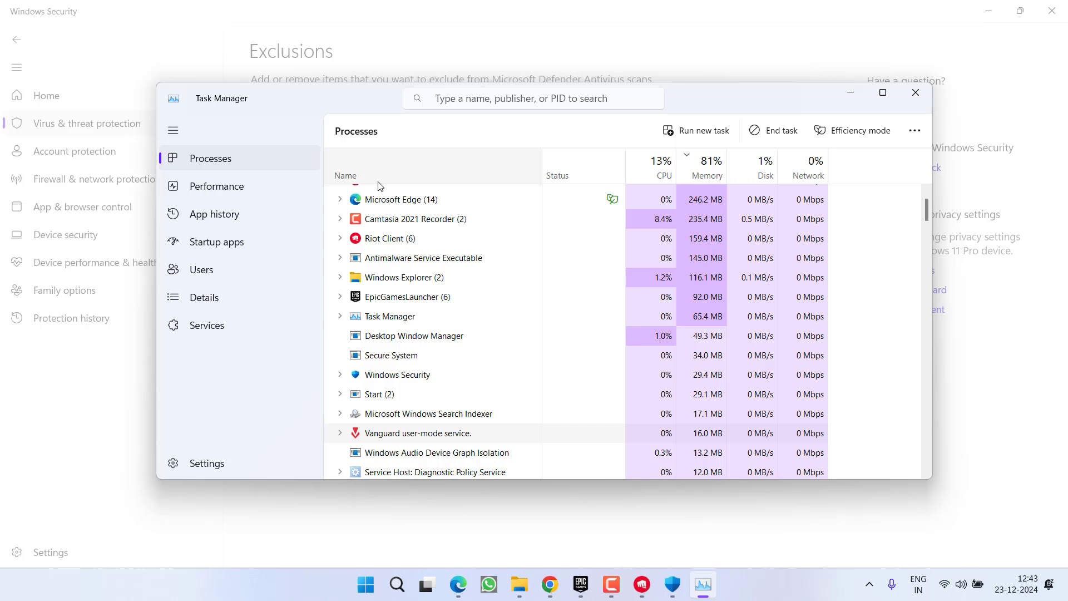
Step: Add C:\Program Files\Riot Vanguard\vgc.exe as a process exclusion in Windows Security
click(684, 591)
key(ctrl+v)
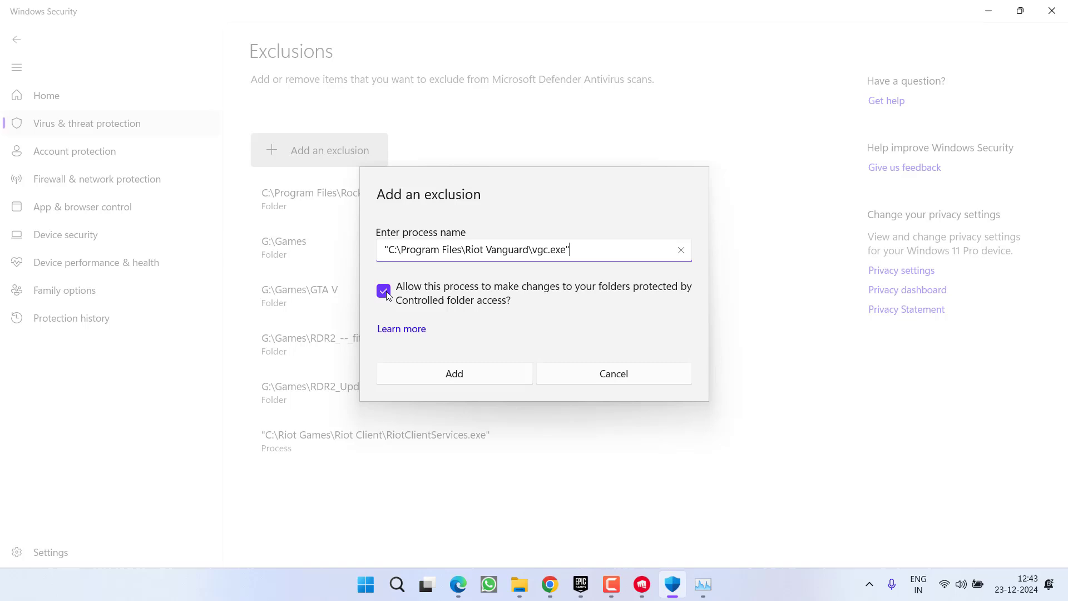
click(454, 373)
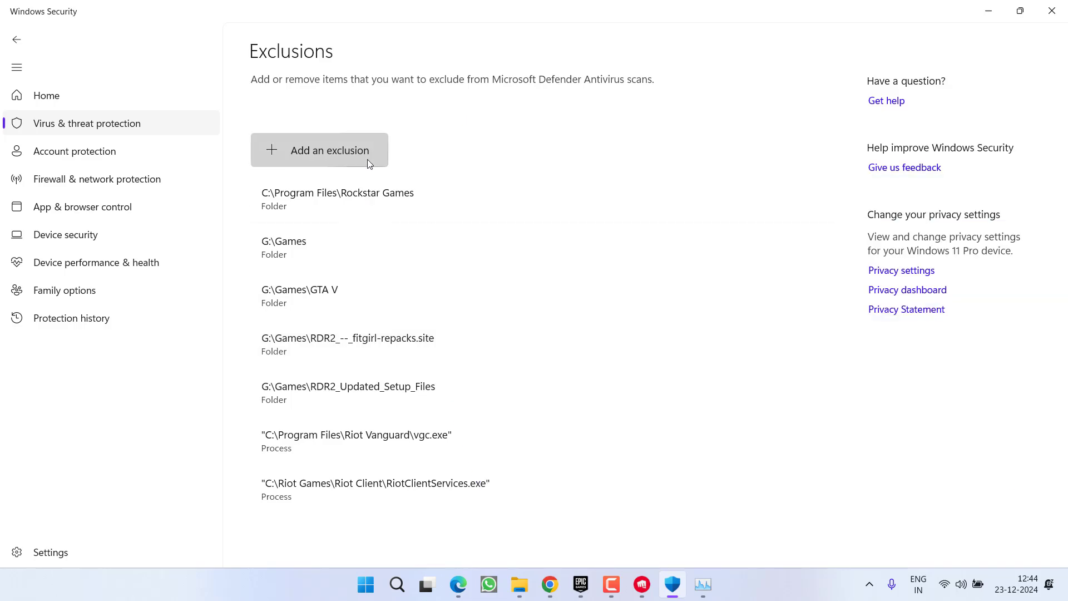
Step: From Home, open Firewall & network protection's allowed apps list and unlock it with Change settings
click(37, 96)
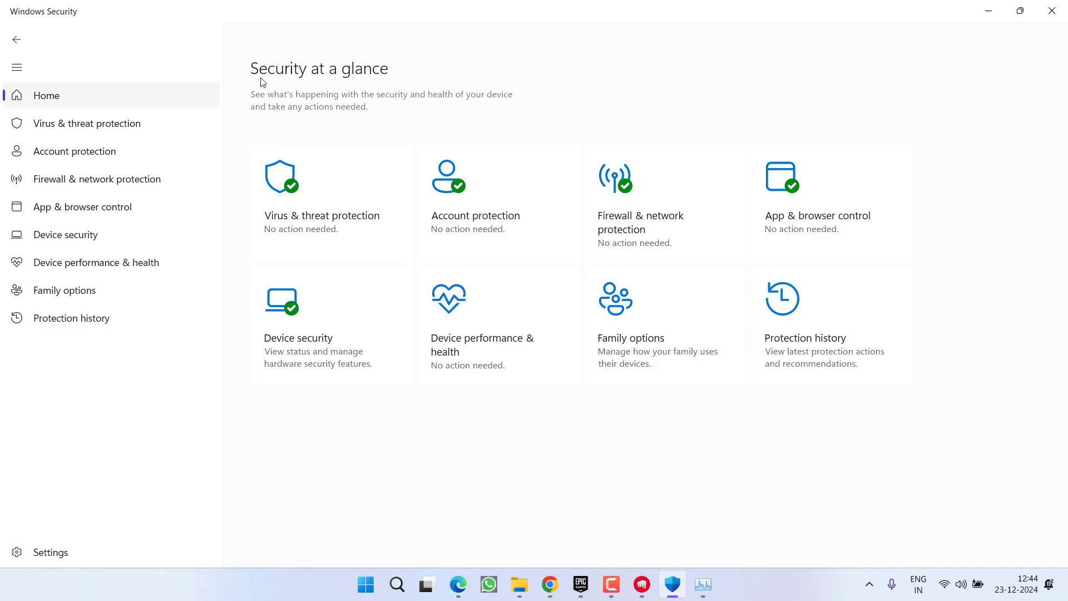
click(616, 225)
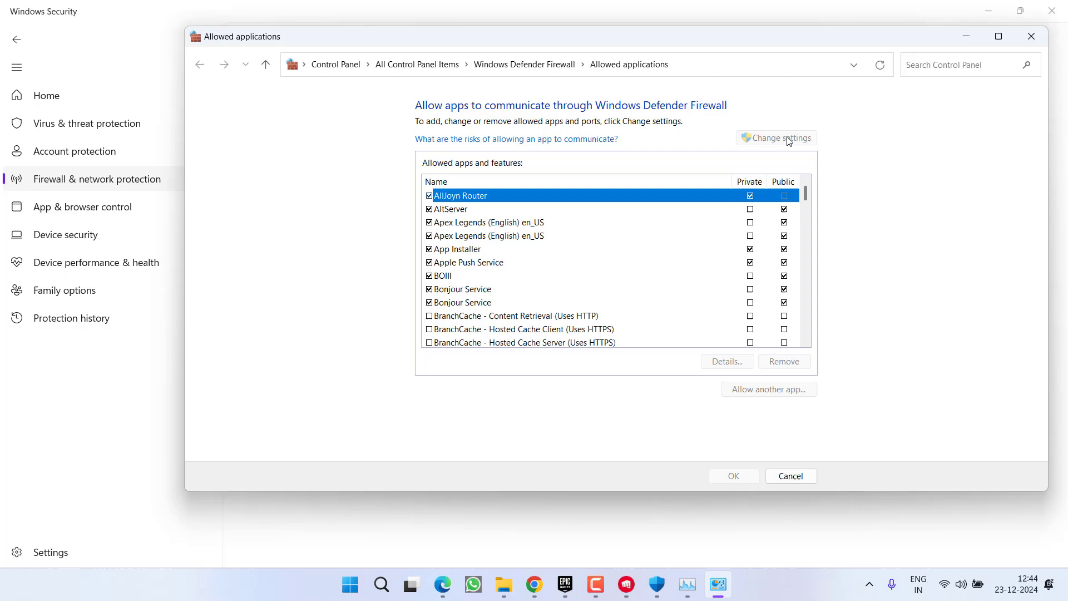
click(789, 140)
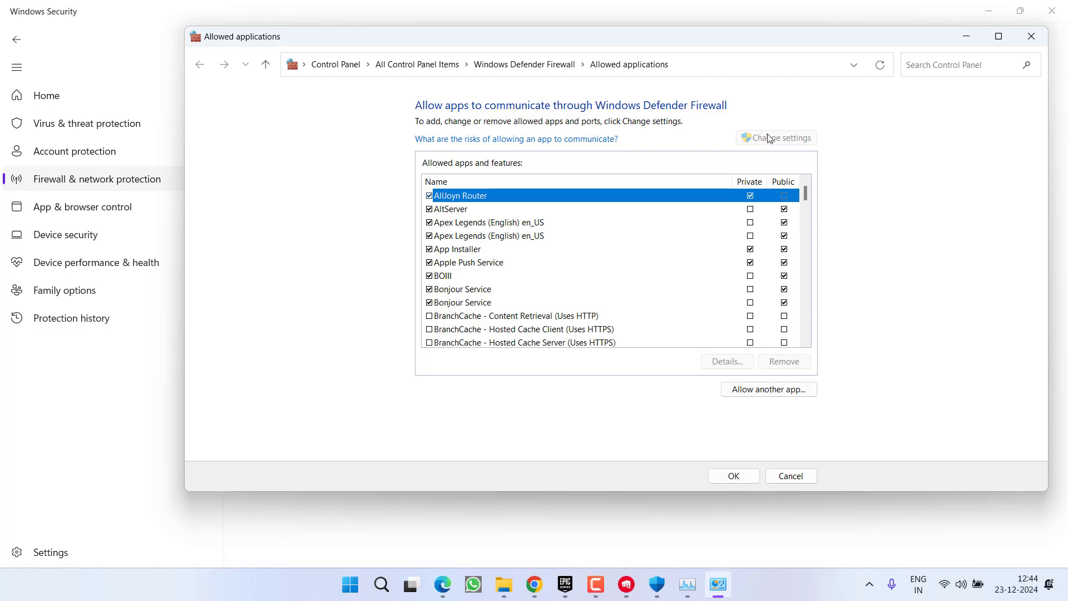
Step: Start adding another allowed app and browse to C:\Riot Games\Riot Client\RiotClientServices
click(768, 392)
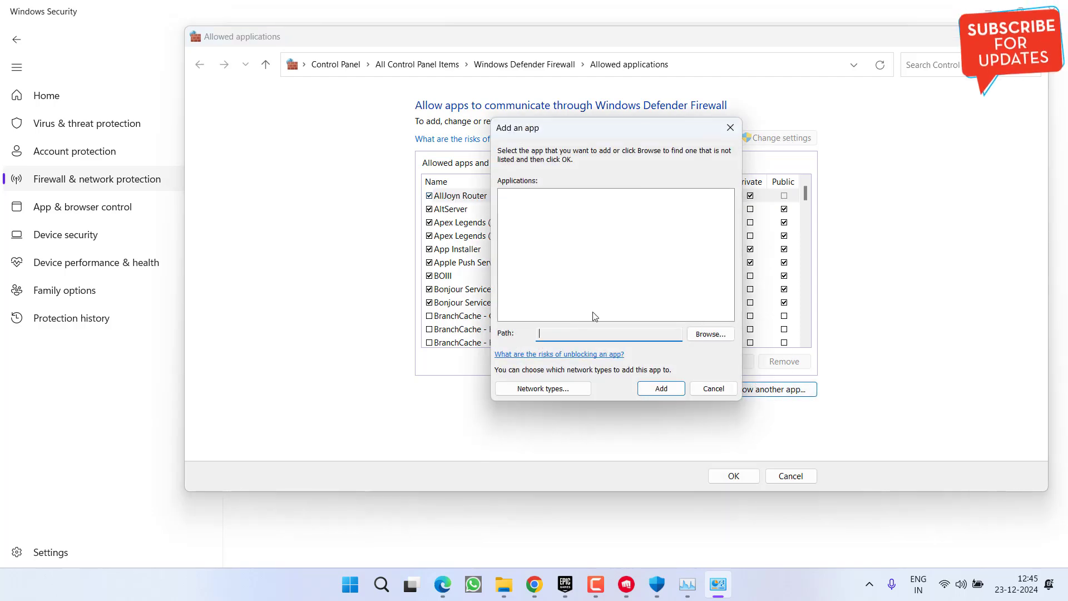
click(712, 335)
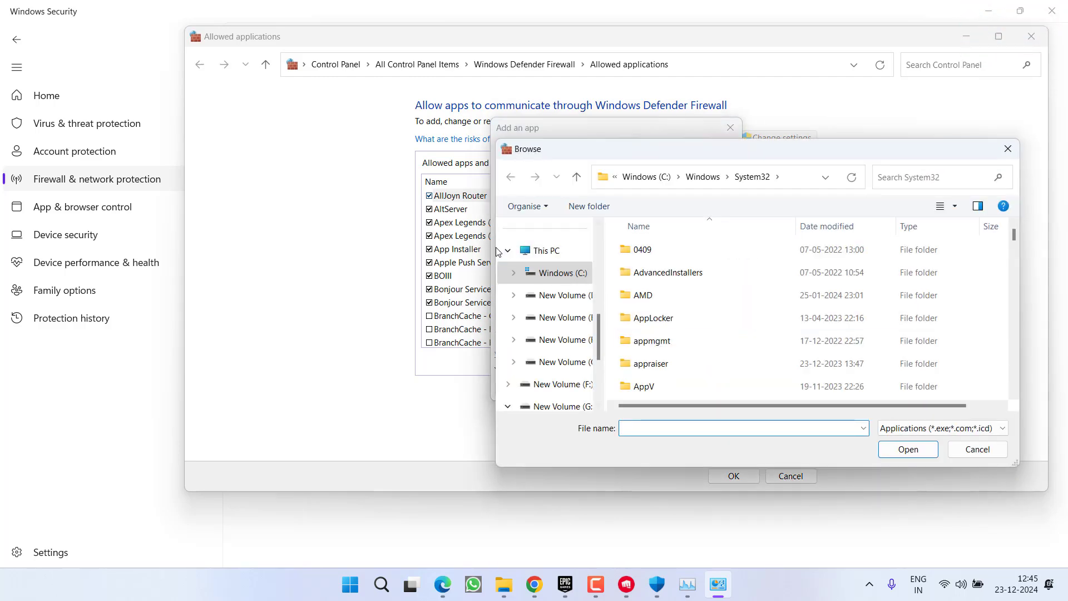
click(571, 281)
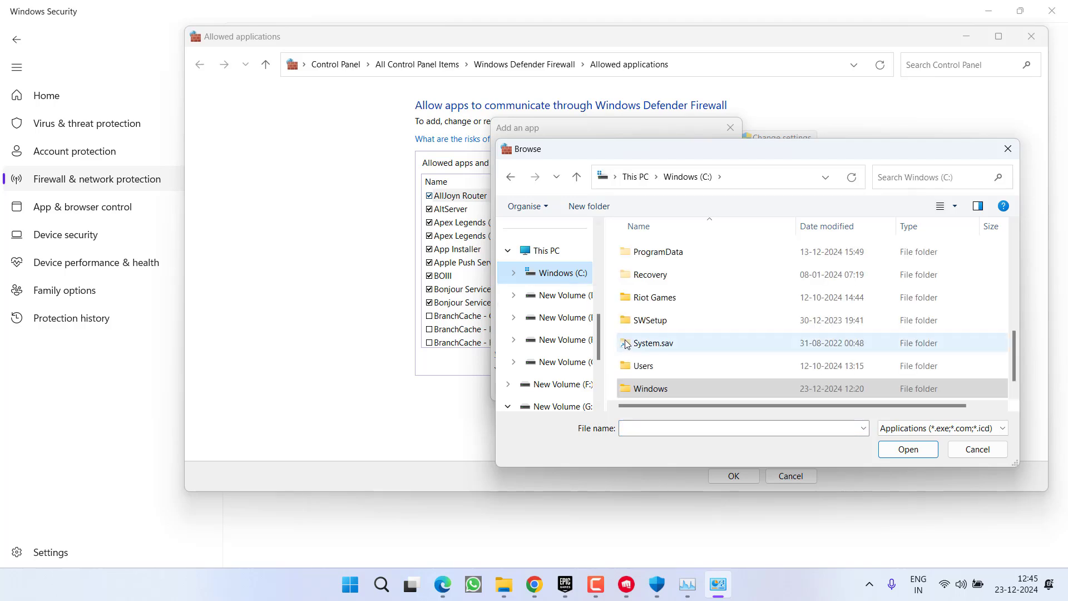
double_click(671, 296)
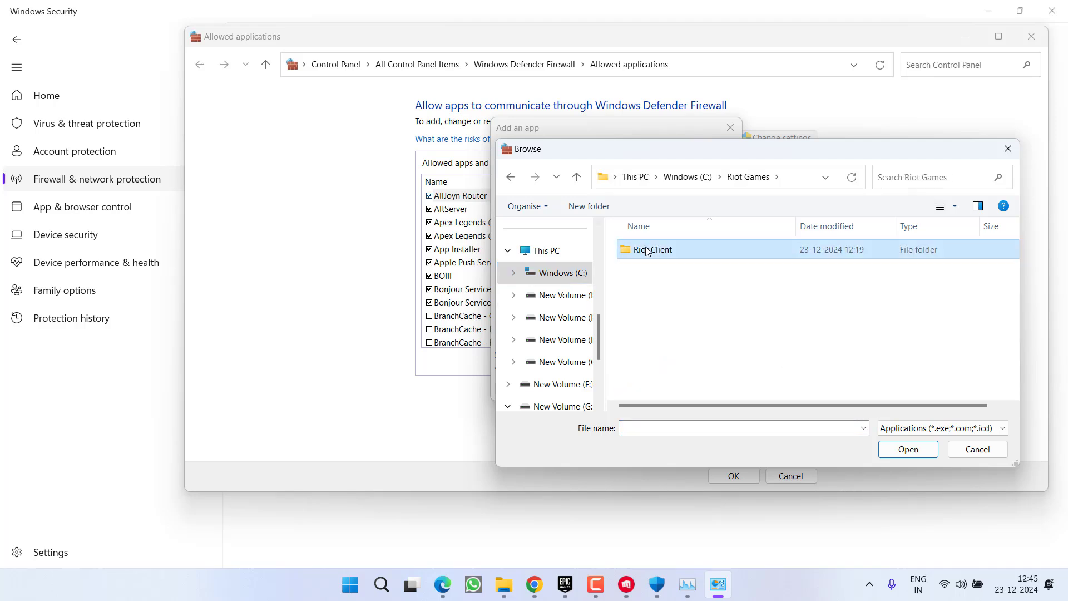
double_click(661, 250)
click(657, 322)
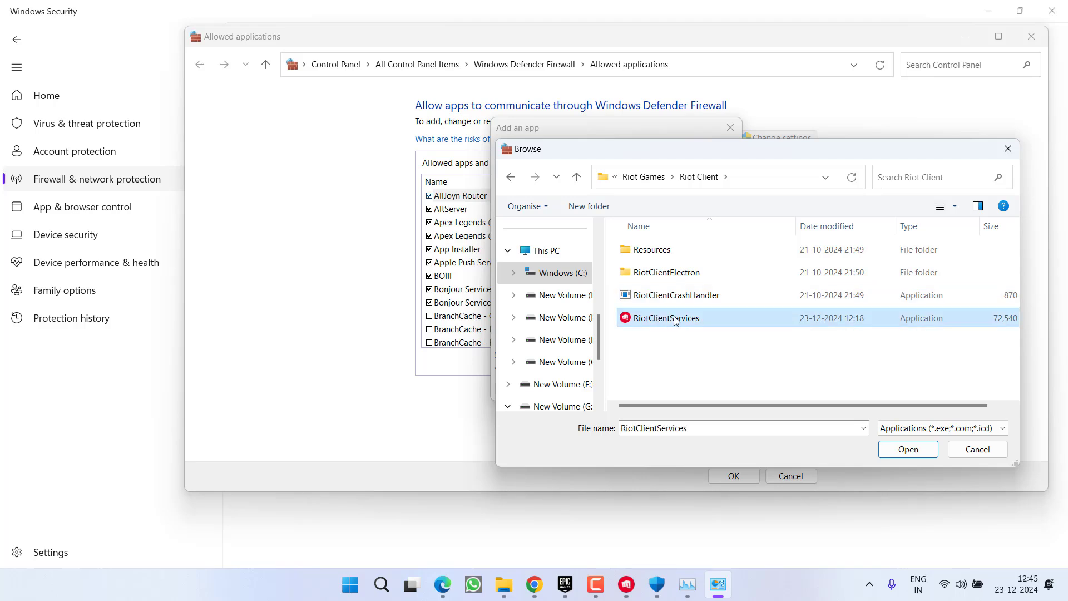
scroll(556, 327, down, 2)
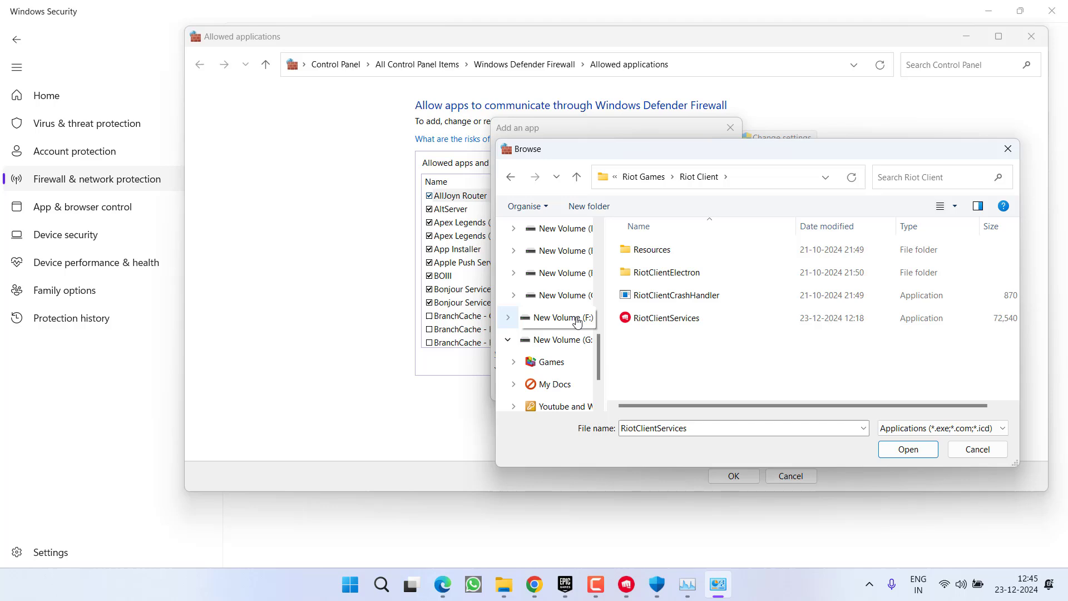
Step: Locate VALORANT-Win64-Shipping in F:\Riot Games\VALORANT\live\ShooterGame\Binaries\Win64, then cancel the browser
mouse_move(577, 321)
mouse_down()
mouse_move(563, 344)
mouse_move(558, 318)
mouse_move(576, 330)
mouse_move(562, 320)
mouse_up()
double_click(657, 337)
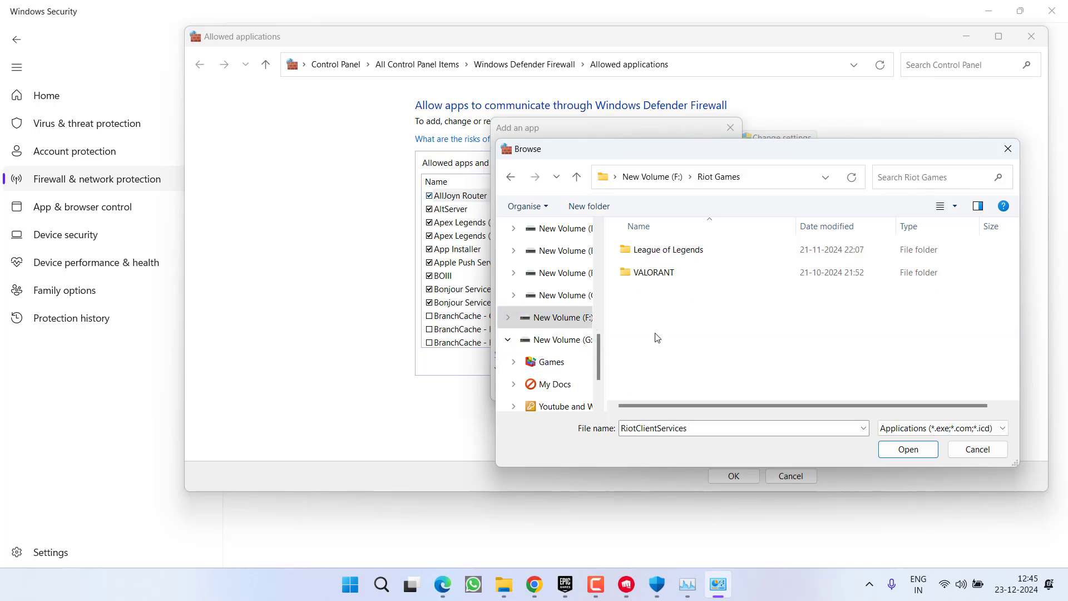
double_click(652, 274)
double_click(640, 251)
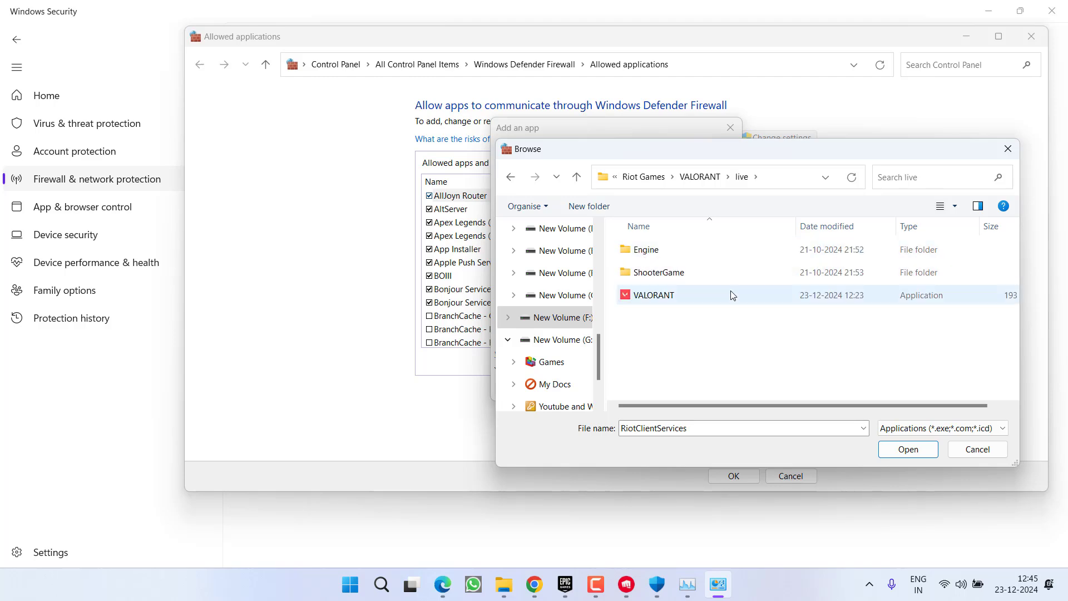
click(657, 297)
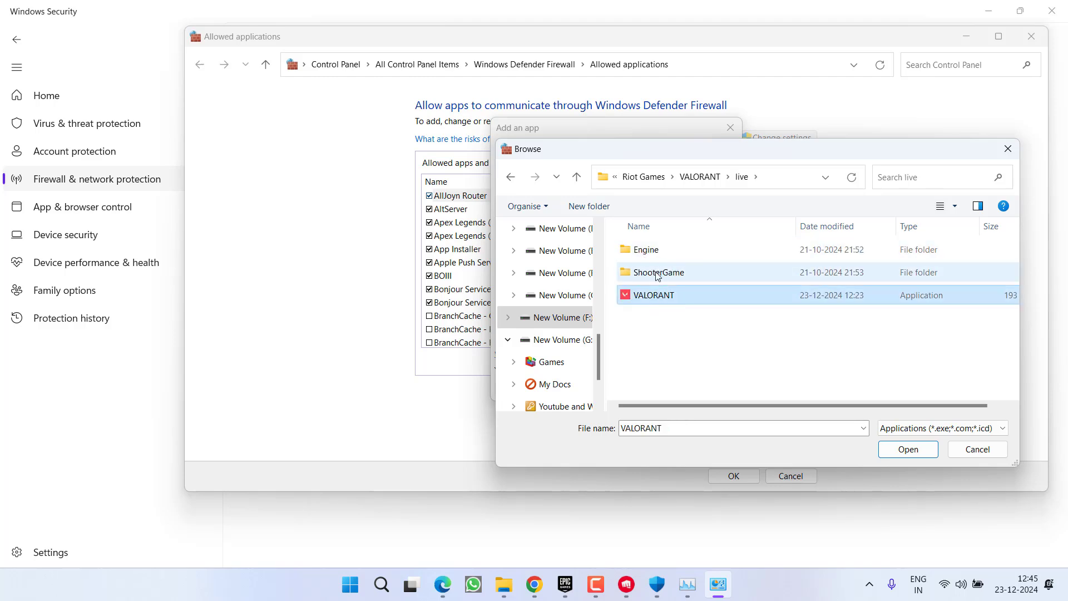
double_click(658, 274)
double_click(656, 257)
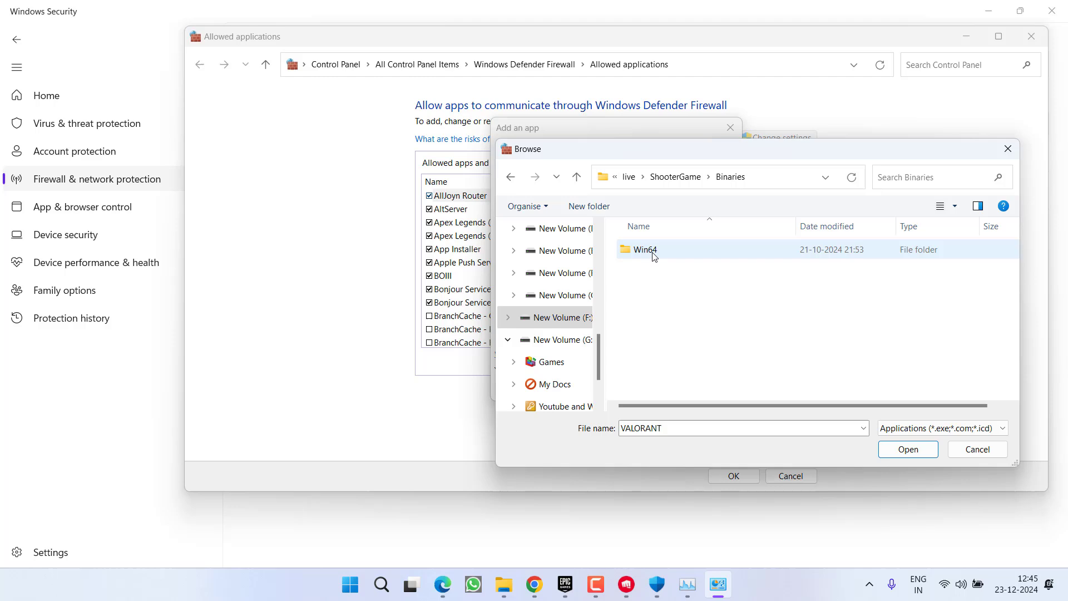
double_click(657, 254)
click(684, 255)
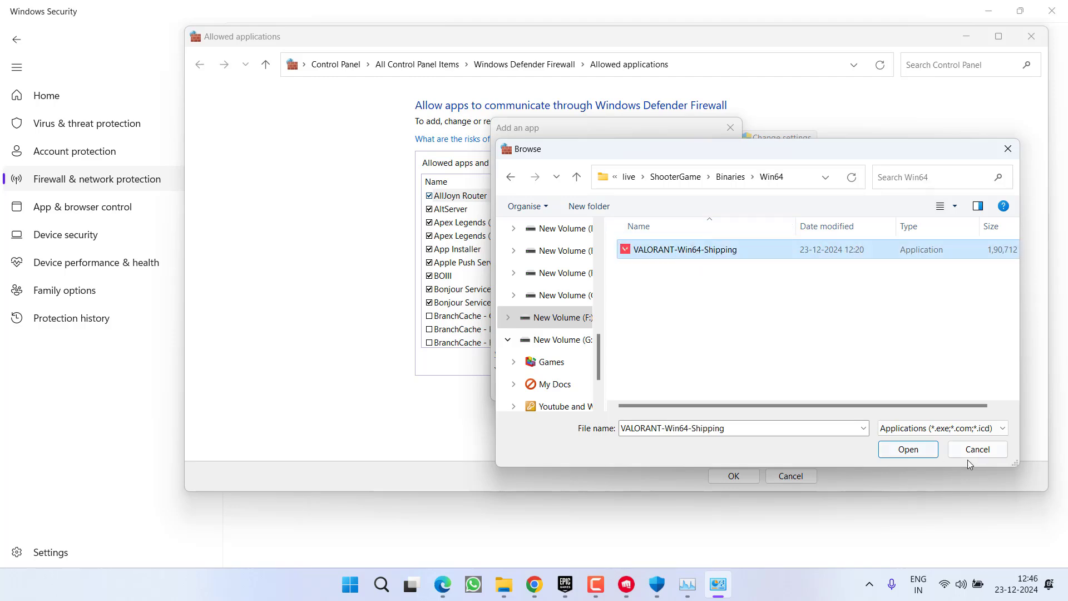
click(977, 449)
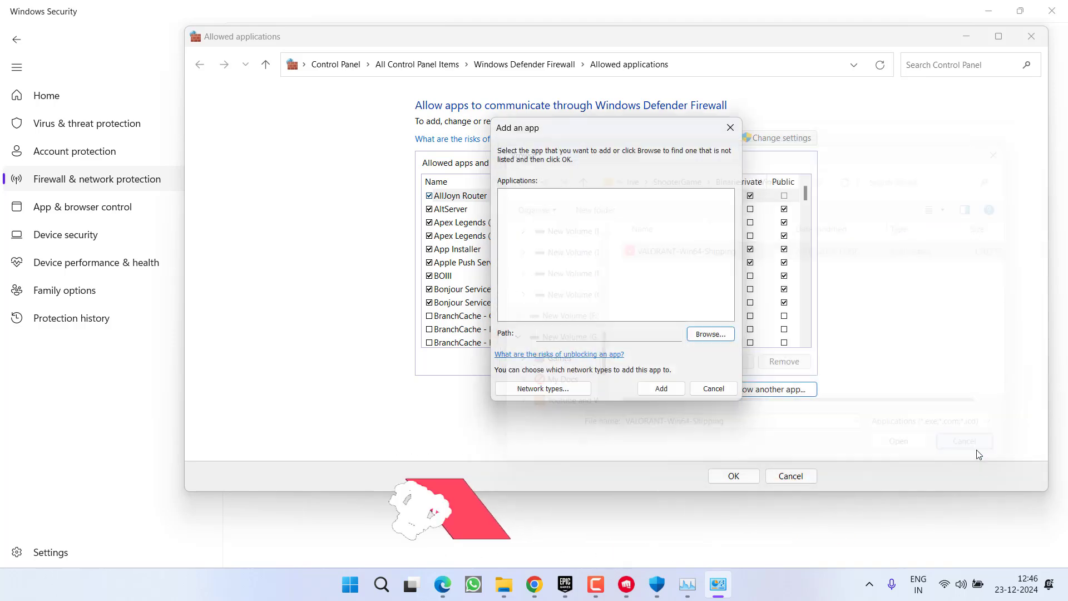
Step: Dismiss Add an app, then close Allowed applications, Windows Security and Task Manager
click(713, 388)
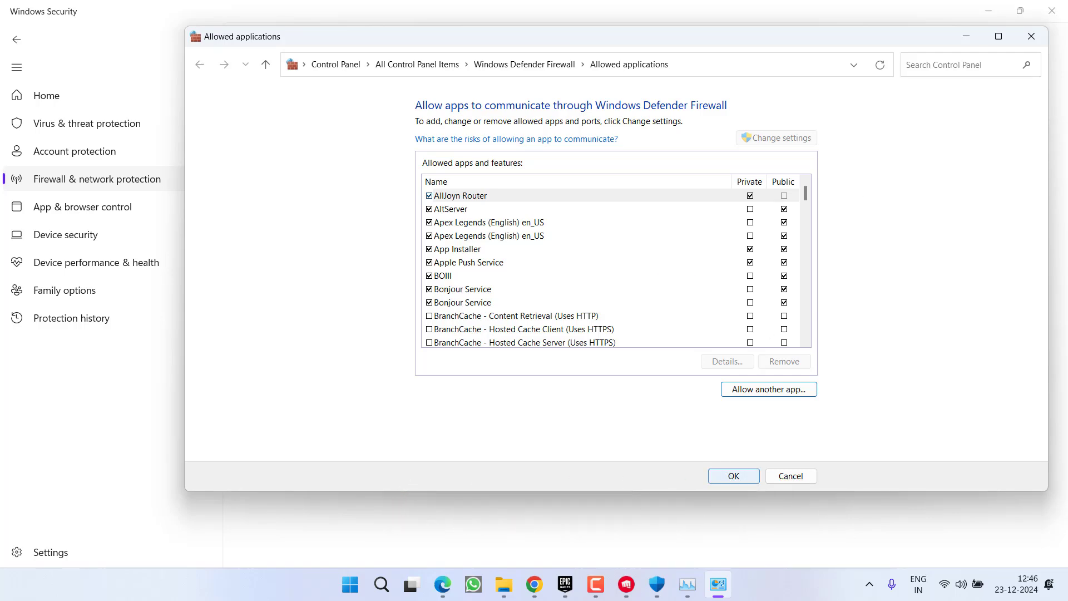
click(1032, 37)
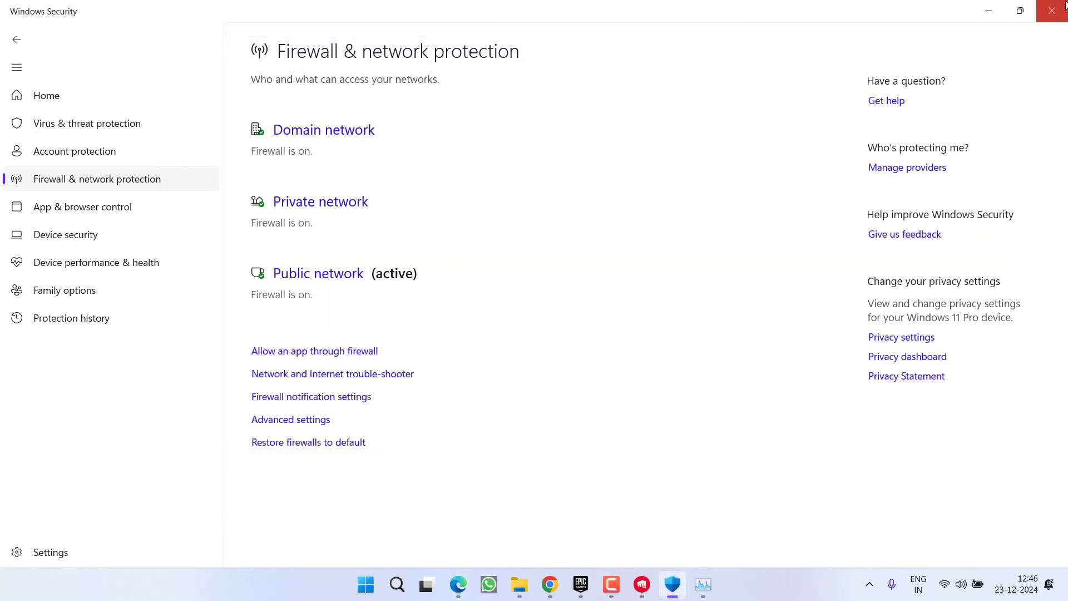
click(1052, 11)
click(915, 92)
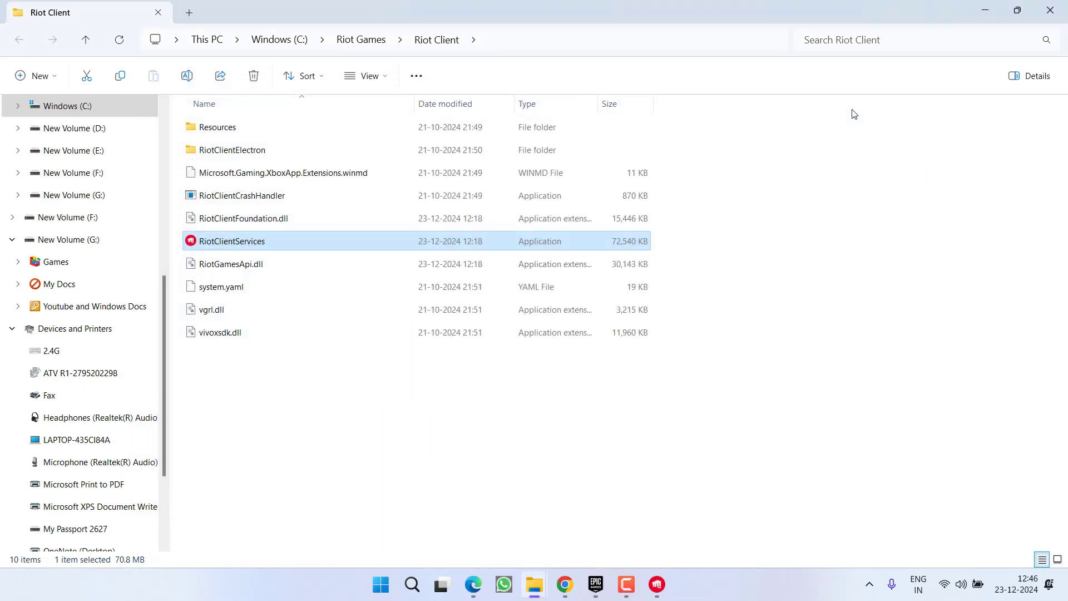
Step: Close the File Explorer window showing the Riot Client folder
click(1052, 11)
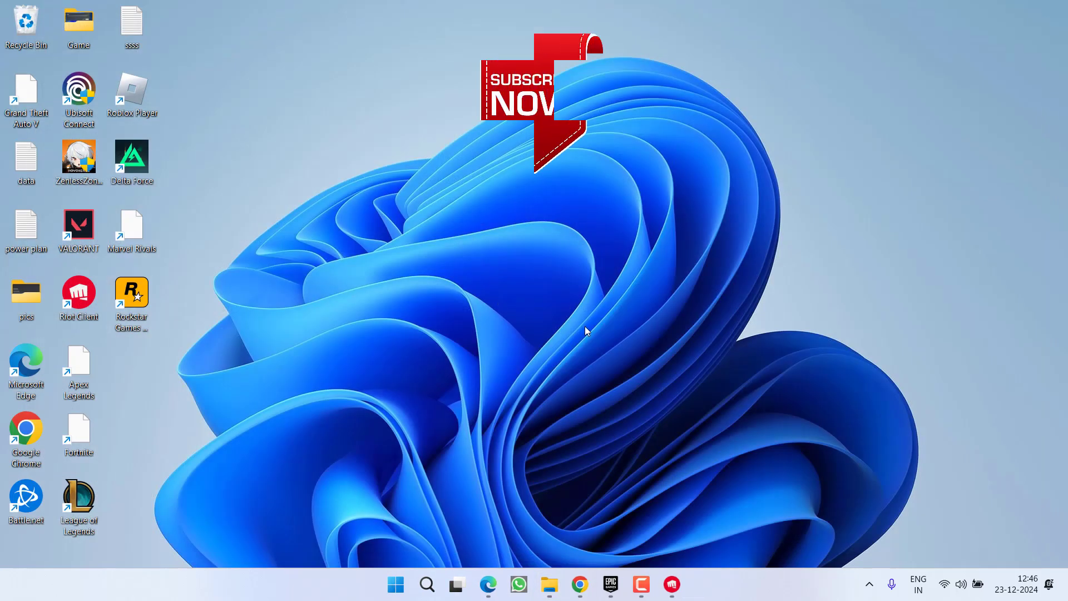